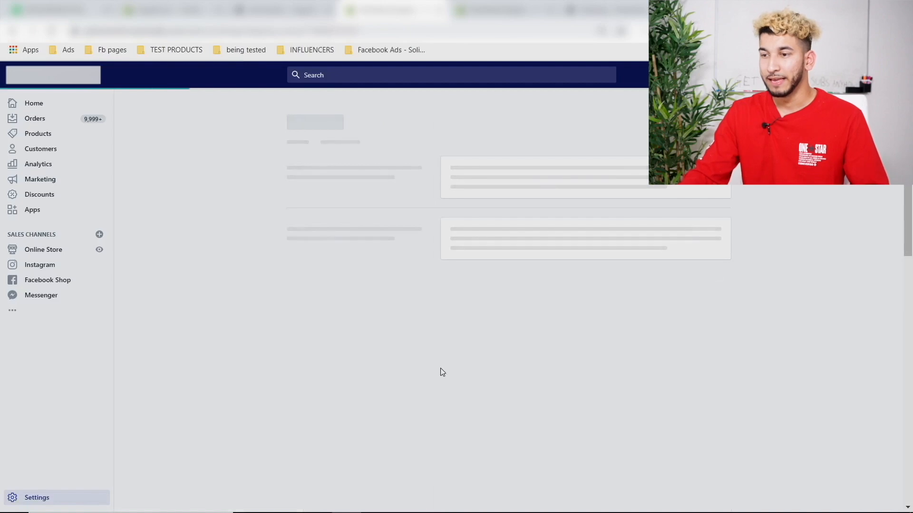
- Change the Tracked Shipping rate from free to $3.45
scroll(440, 369, down, 2)
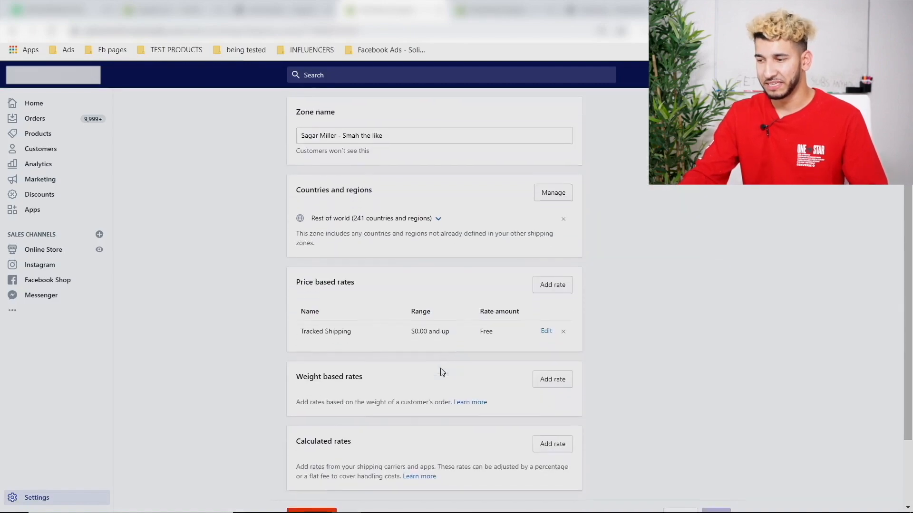
click(547, 330)
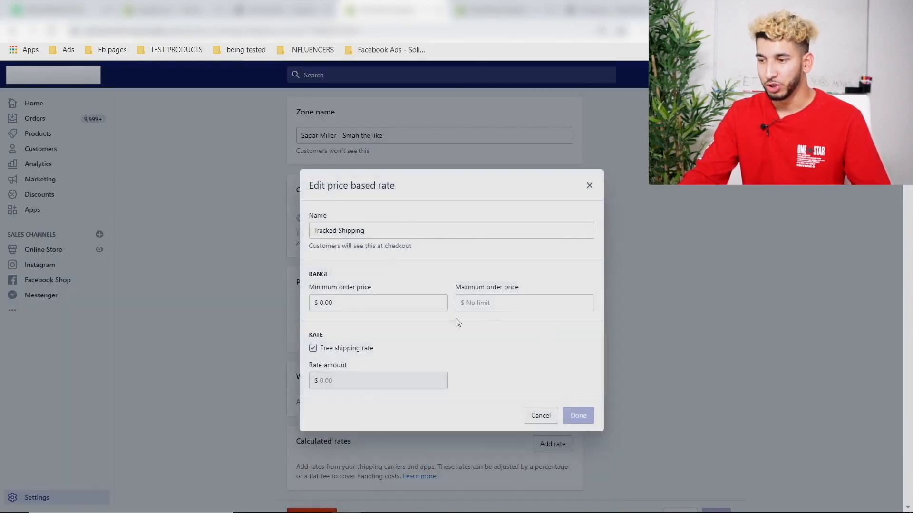
click(313, 350)
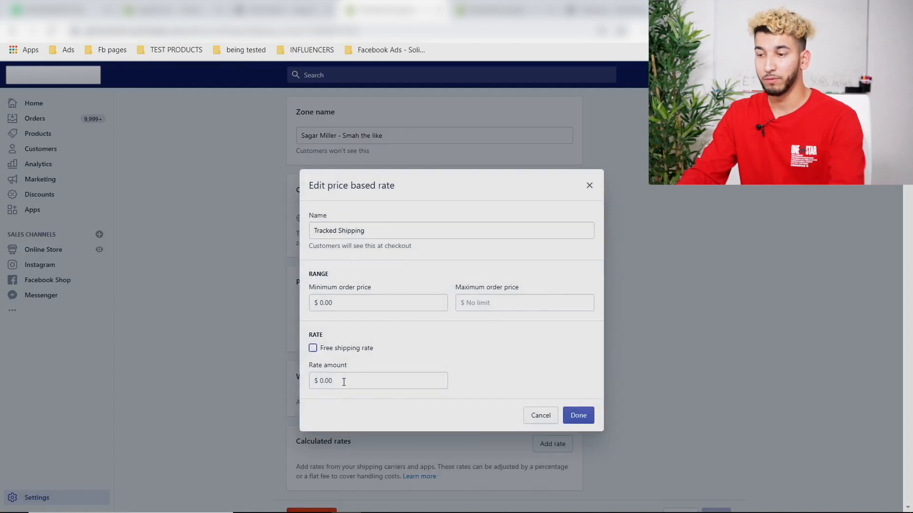
drag(342, 380, 310, 380)
text(3.45)
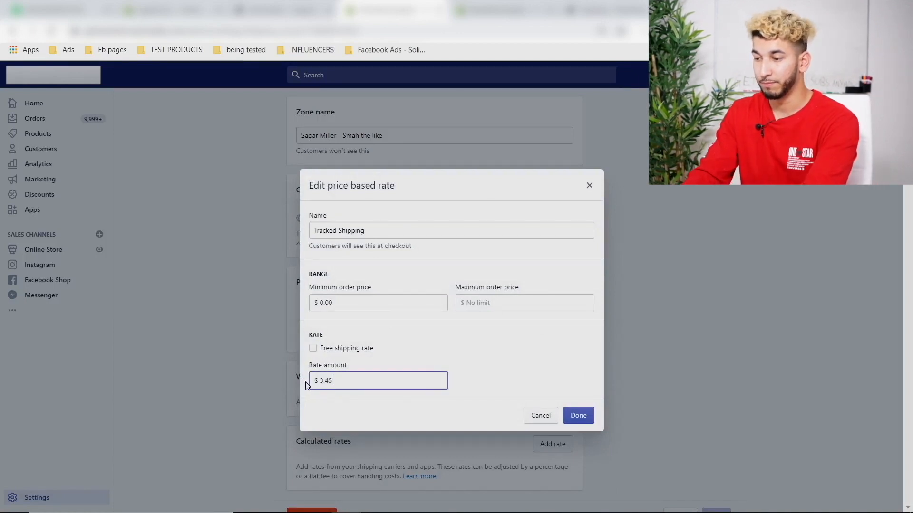
click(584, 412)
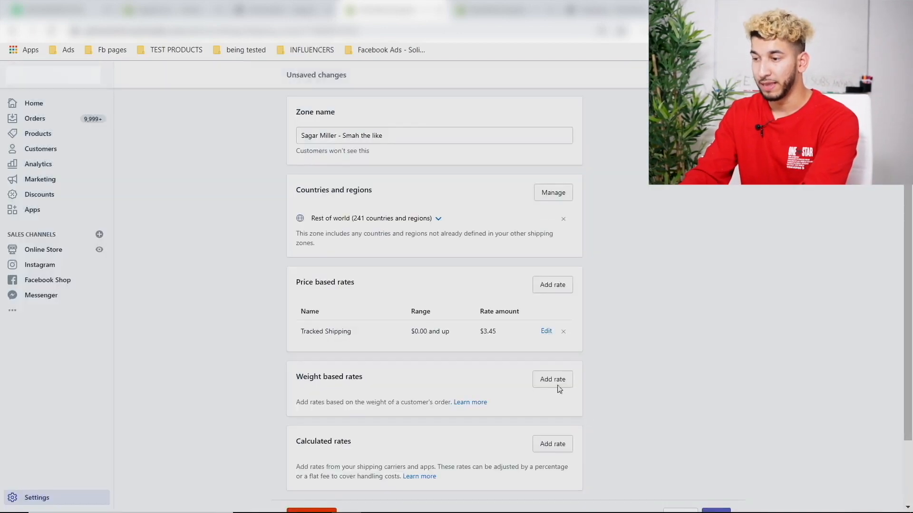
- Add a '1st Class Tracked Shipping + Insurance' rate at $6.45, pasting its name from Notepad
click(553, 285)
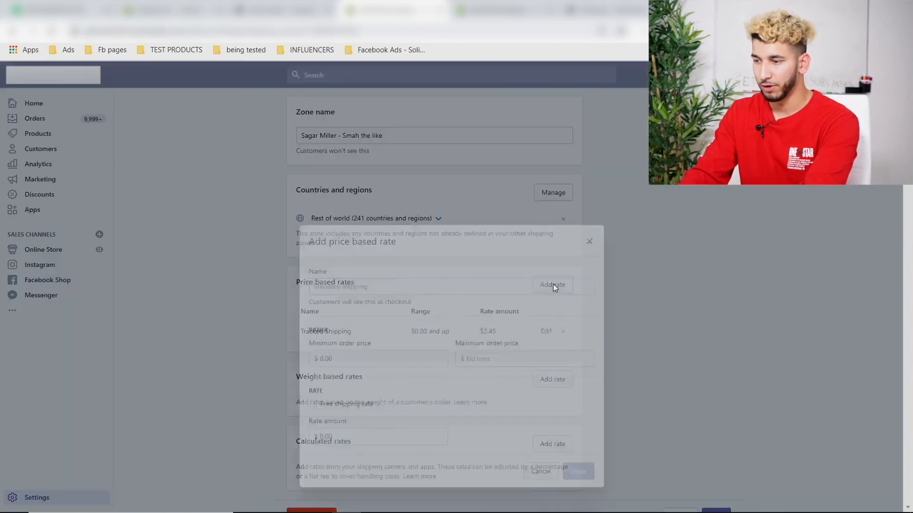
click(581, 501)
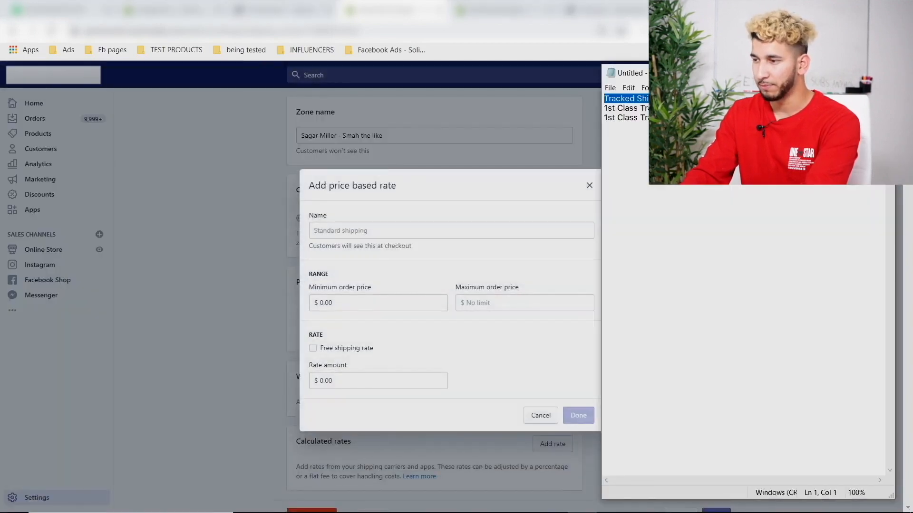
drag(760, 108, 616, 108)
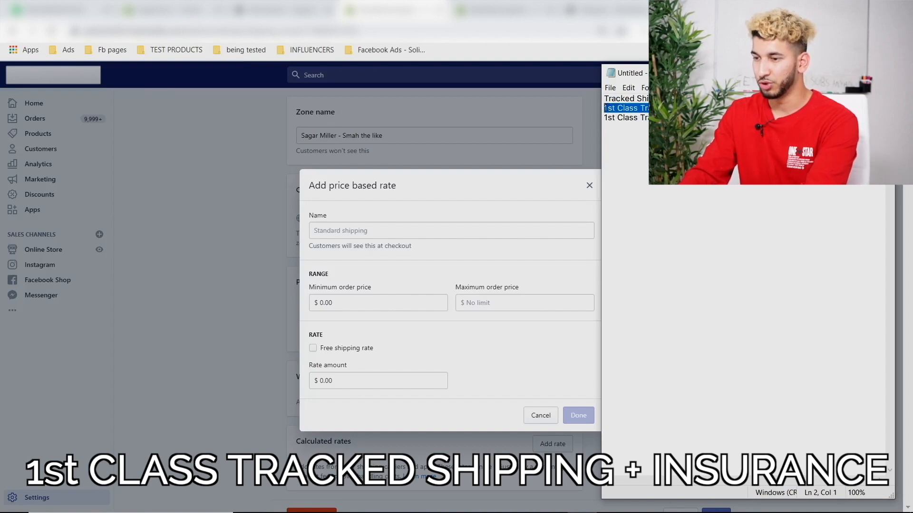
click(407, 231)
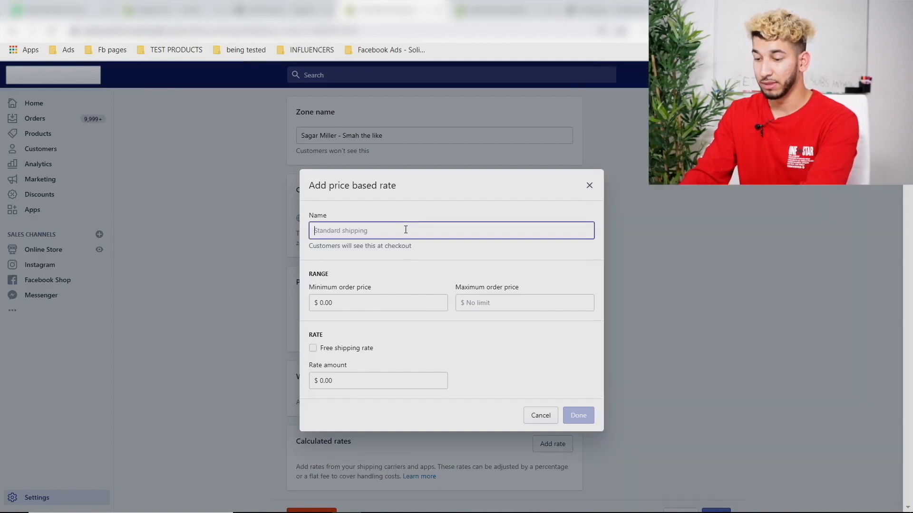
text(1st Class Tracked Shipping + Insurance)
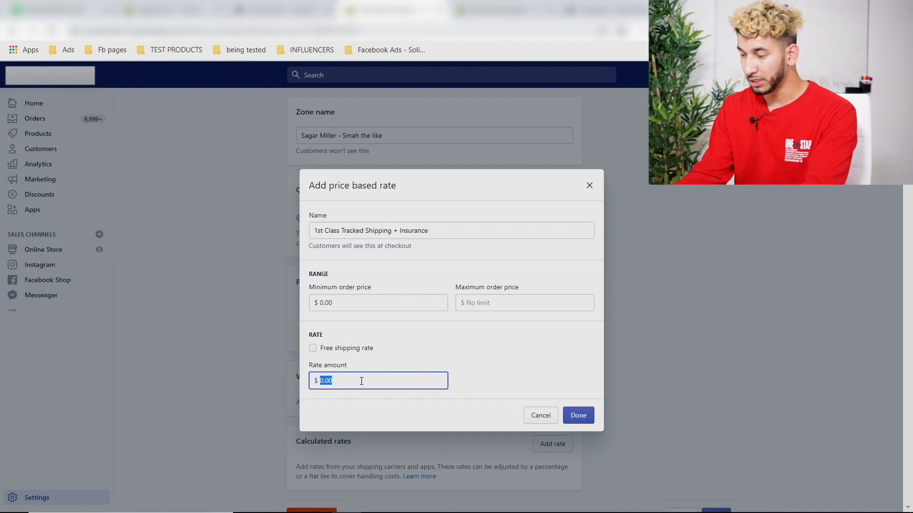
text(6.45)
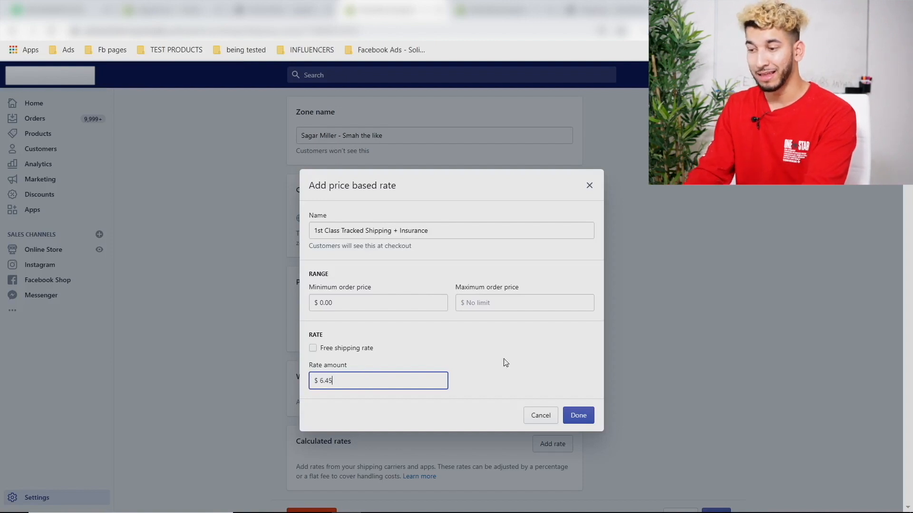
click(577, 416)
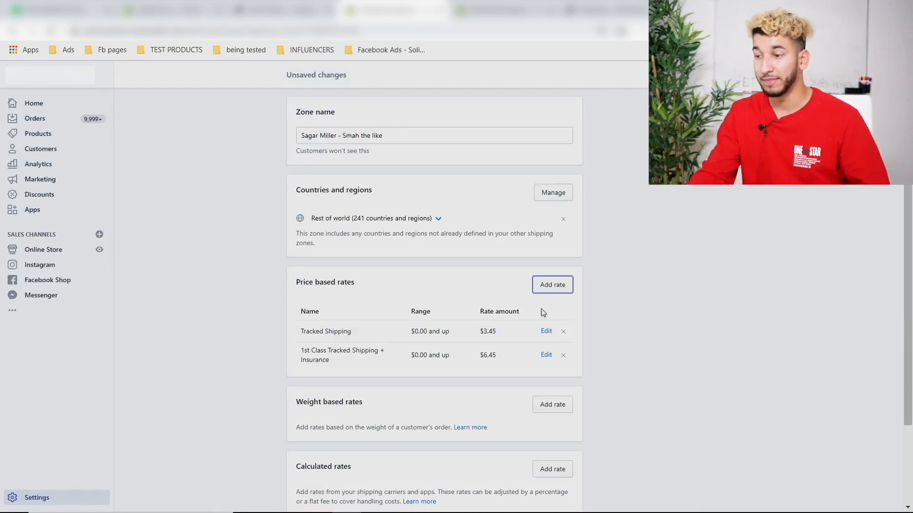
- Add a '1st Class Tracked Shipping + Insurance + Lifetime Warranty' rate at $9.45, name pasted from Notepad
click(562, 285)
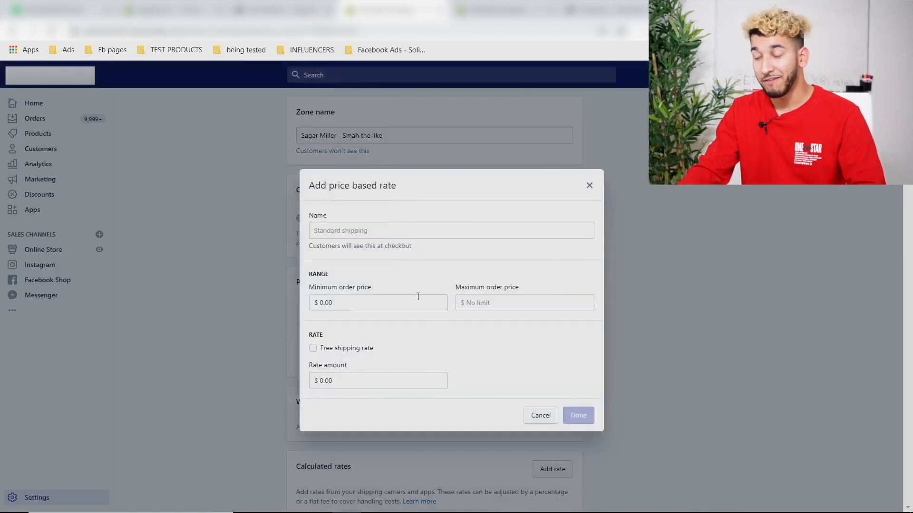
click(580, 506)
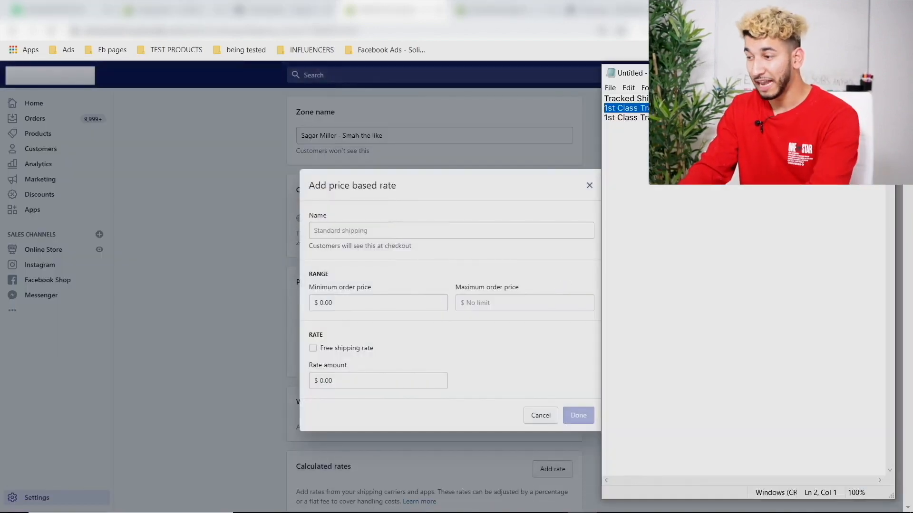
click(824, 118)
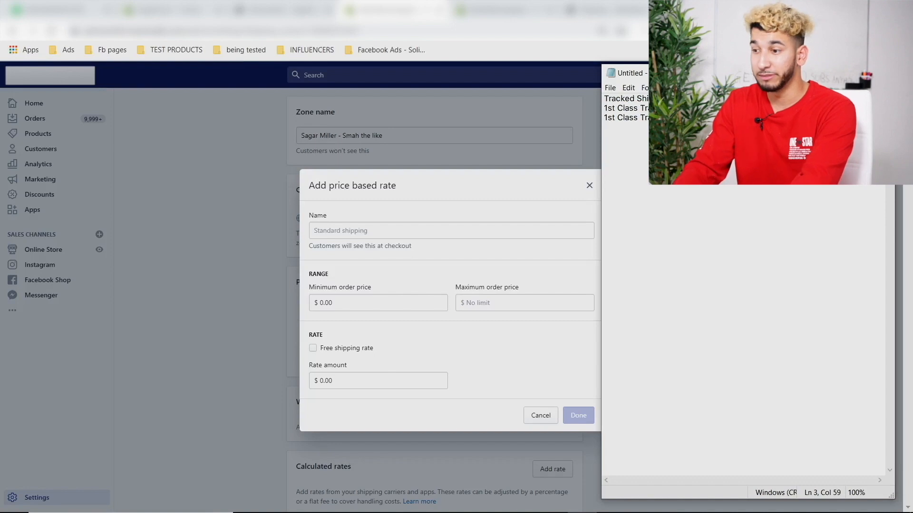
drag(662, 118, 608, 118)
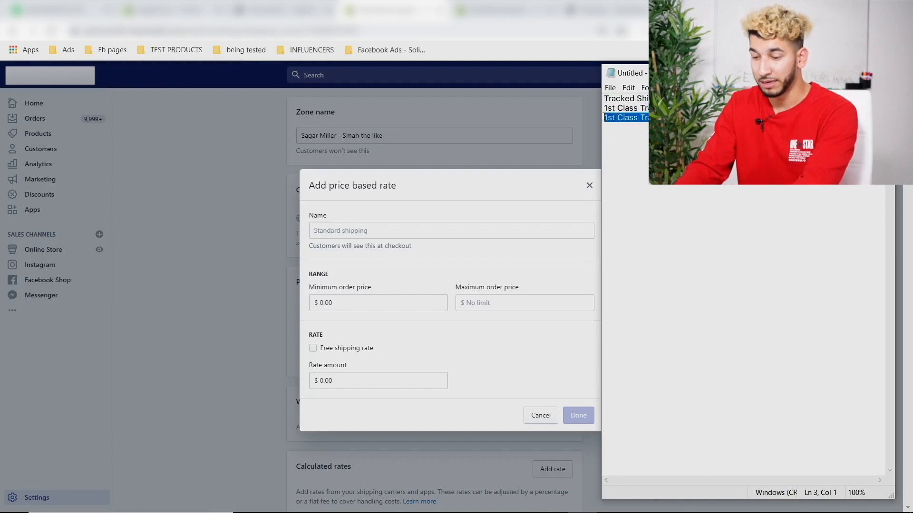
click(332, 225)
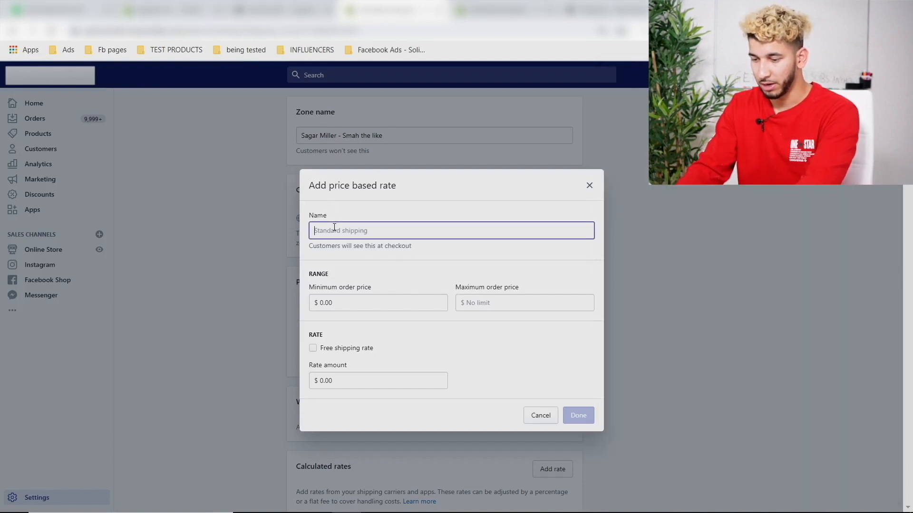
text(1st Class Tracked Shipping + Insurance + Lifetime Warranty)
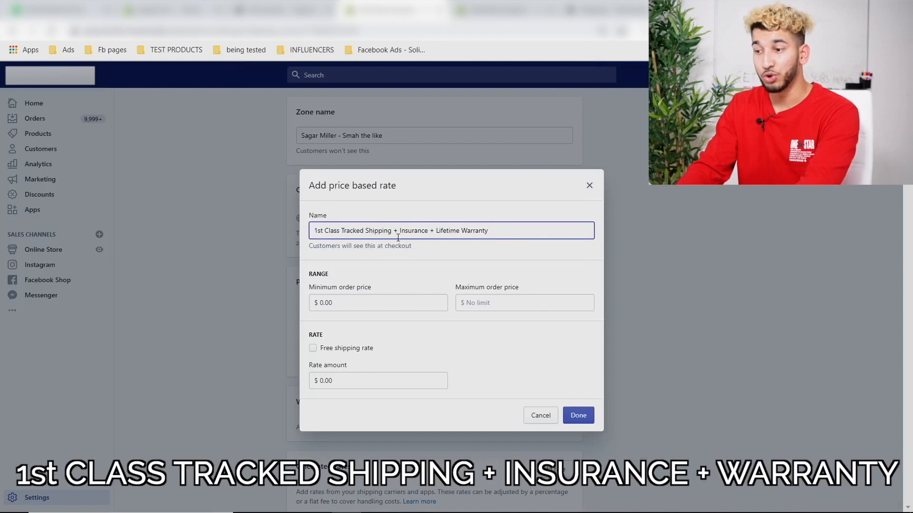
click(342, 376)
text(9.45)
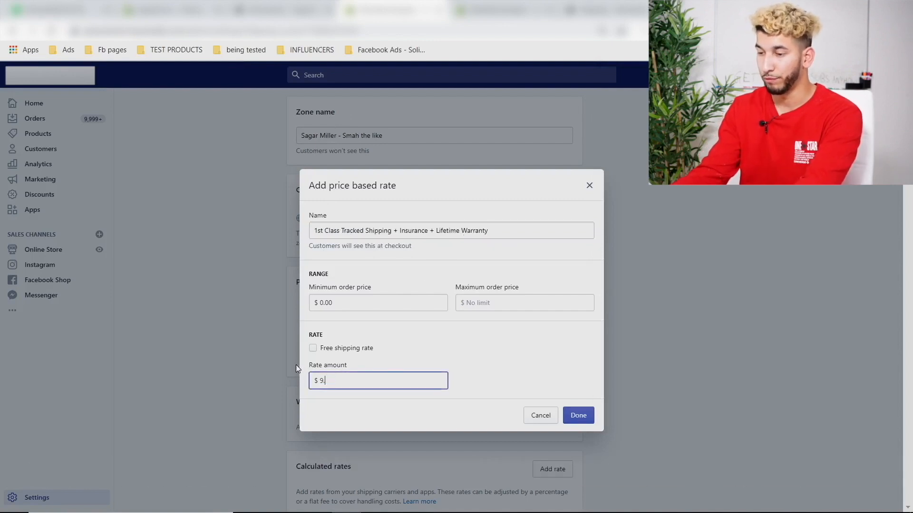
click(578, 415)
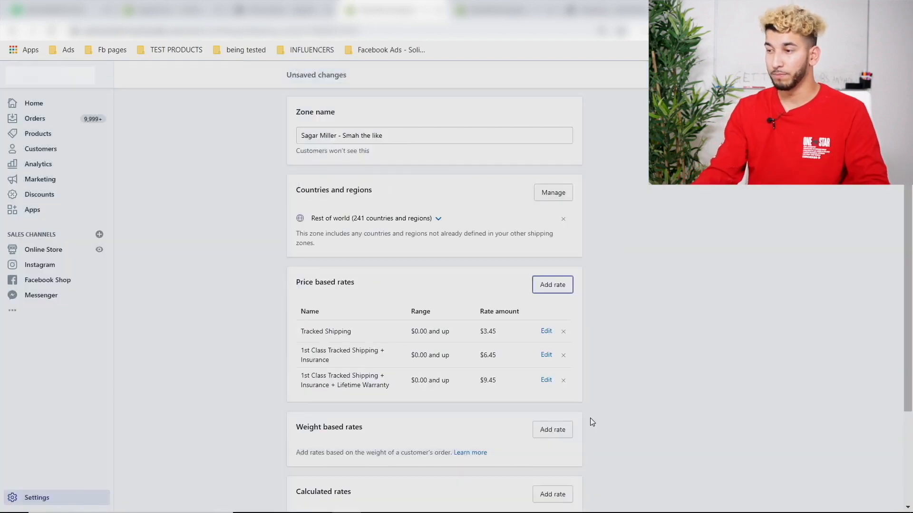
- Save the three rates, check them in the reloaded checkout, and return to the zone settings
click(716, 76)
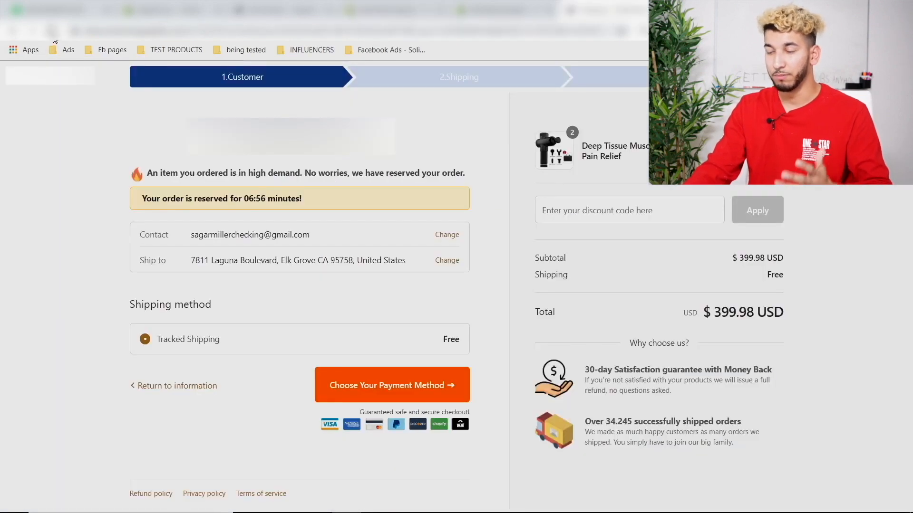
click(53, 33)
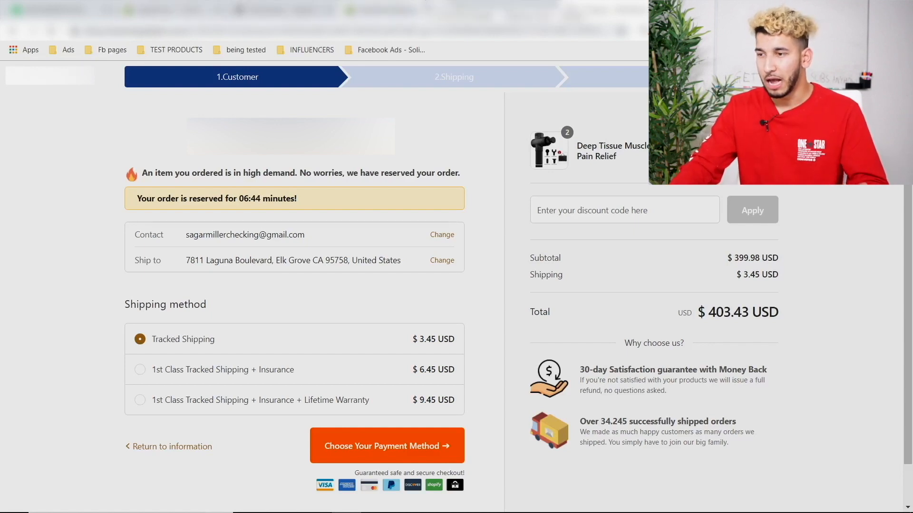
click(426, 7)
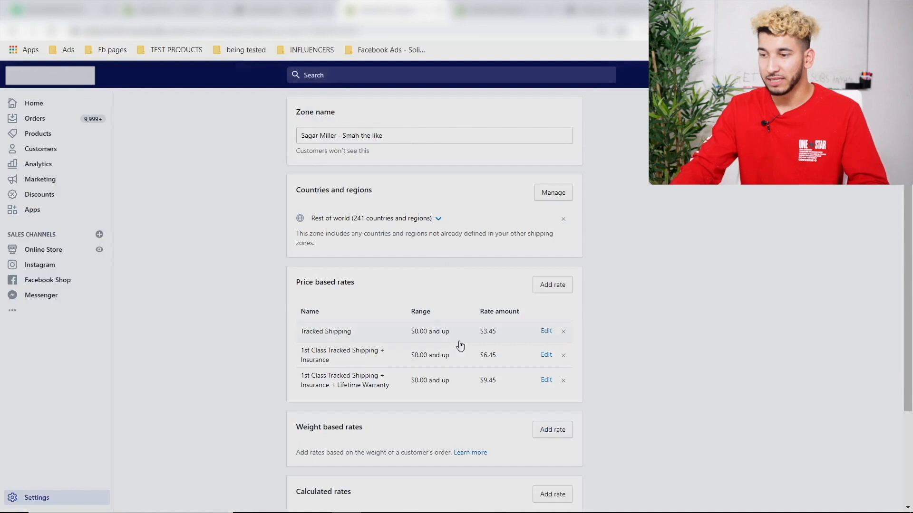
- Switch the Tracked Shipping rate back to a free shipping rate
click(547, 331)
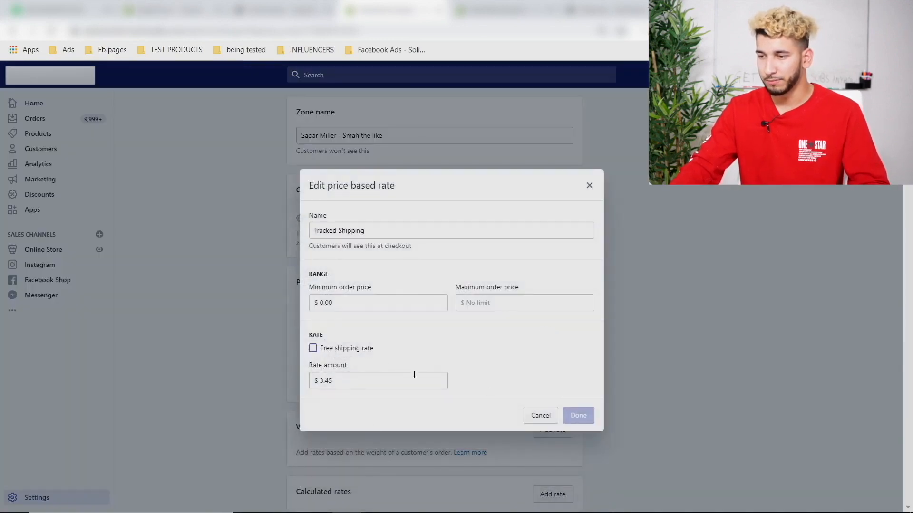
click(313, 350)
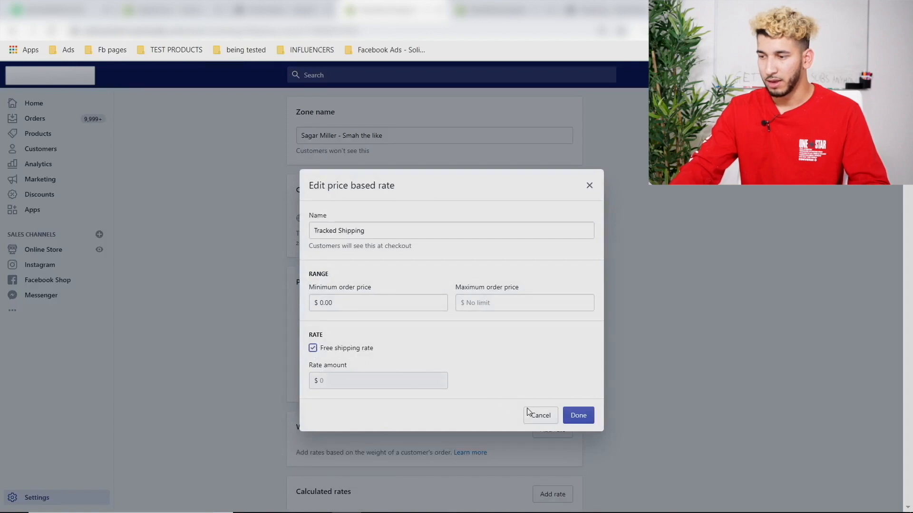
click(575, 418)
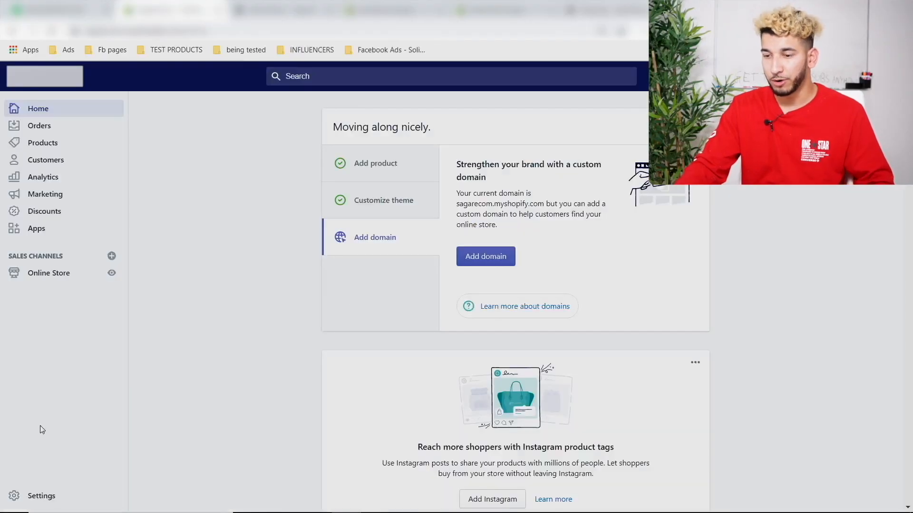
- Go to Settings > Shipping and open Manage rates for the General profile
click(43, 496)
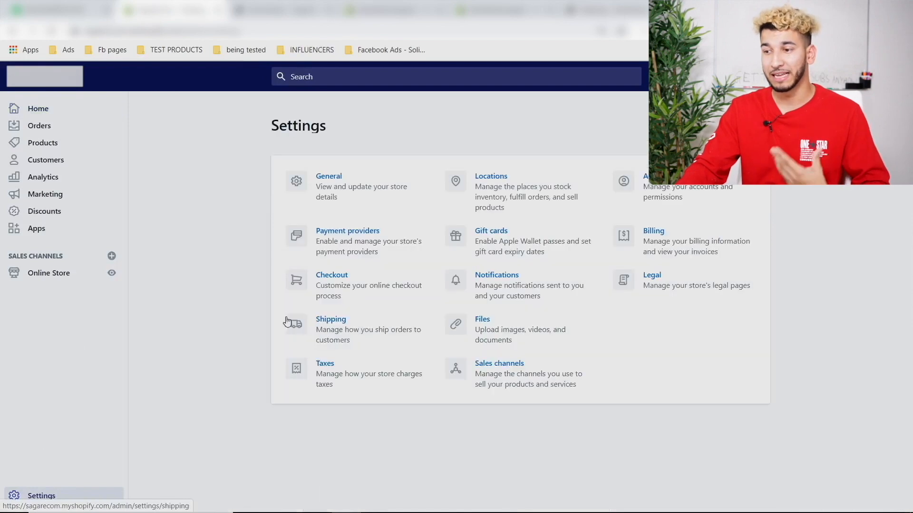
click(351, 330)
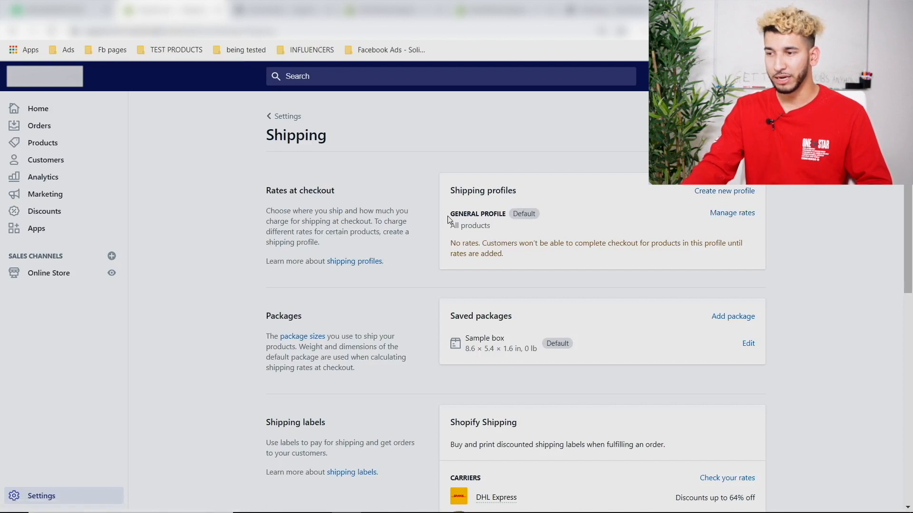
drag(447, 217, 489, 217)
drag(623, 237, 627, 238)
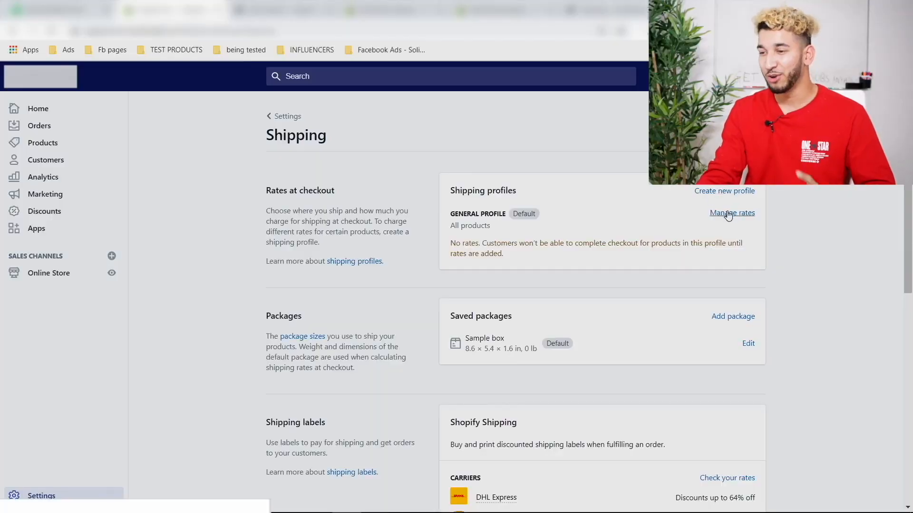
click(728, 213)
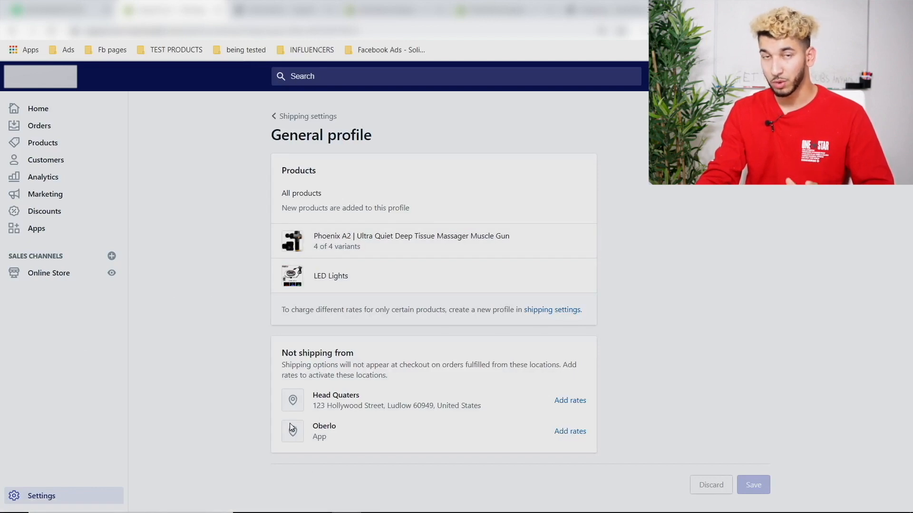
- Add shipping from Oberlo and create a Rest of world zone named 'SAGAR'
click(570, 432)
click(590, 330)
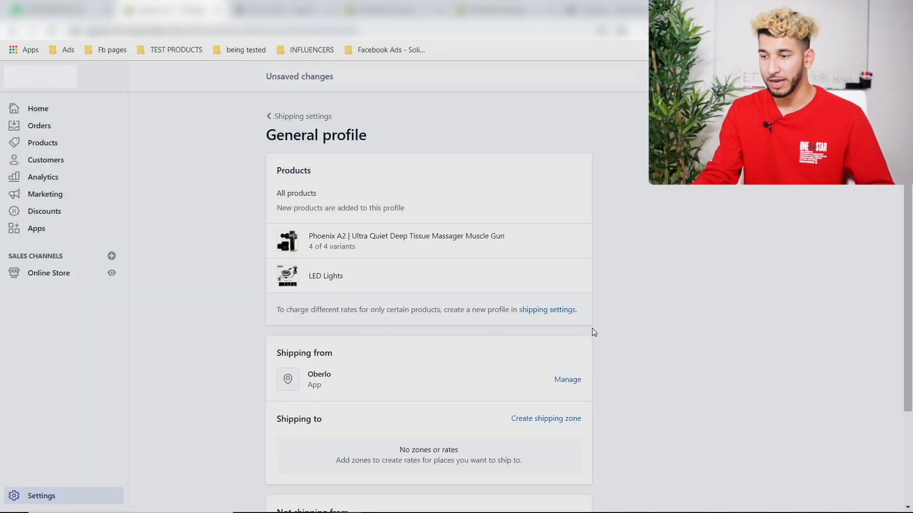
scroll(363, 289, down, 3)
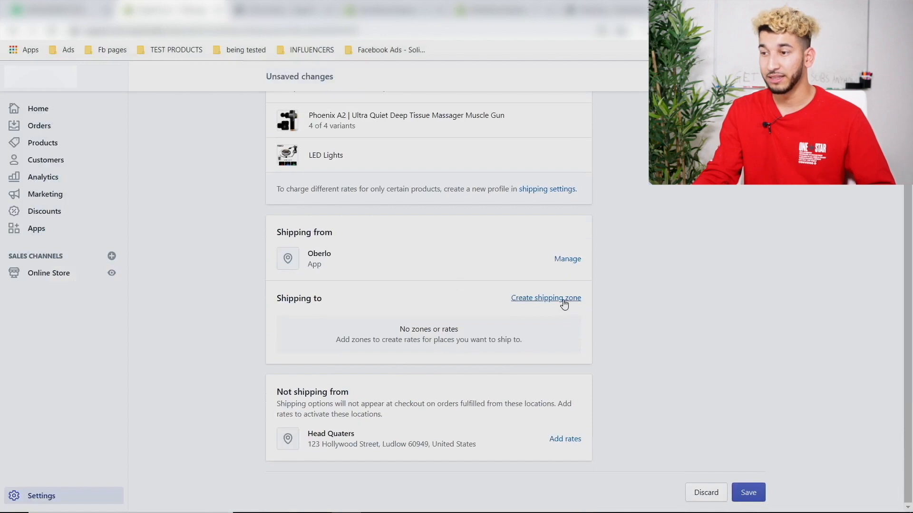
click(563, 303)
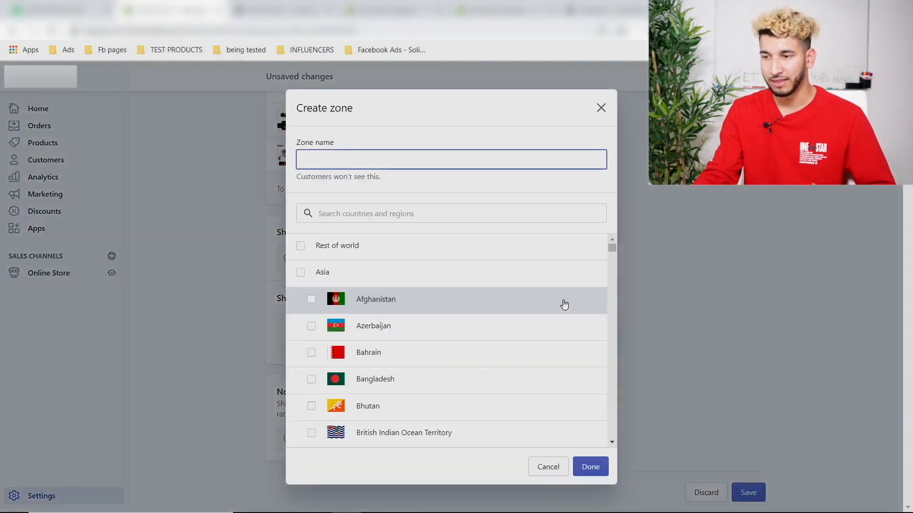
click(299, 246)
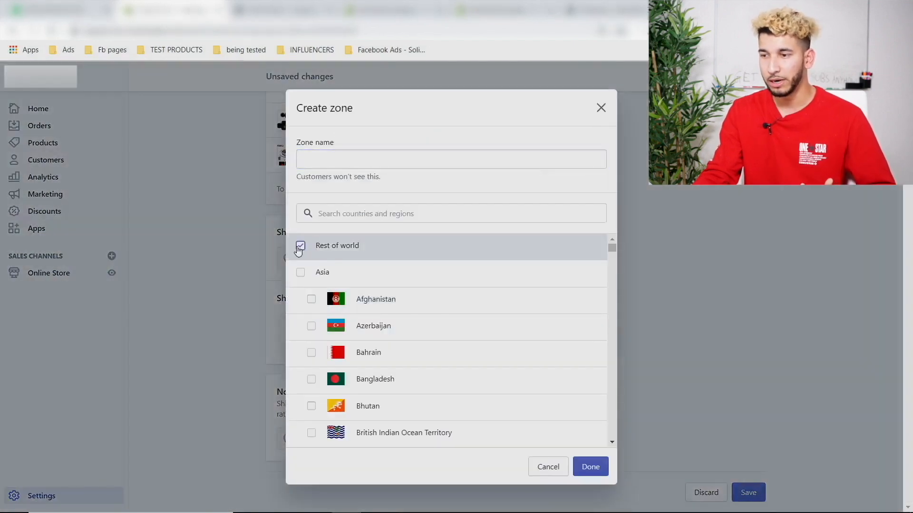
click(324, 161)
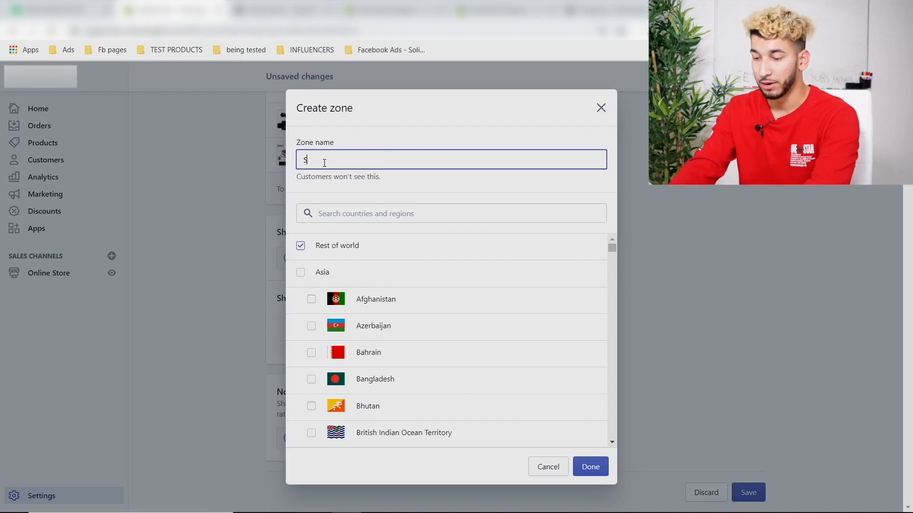
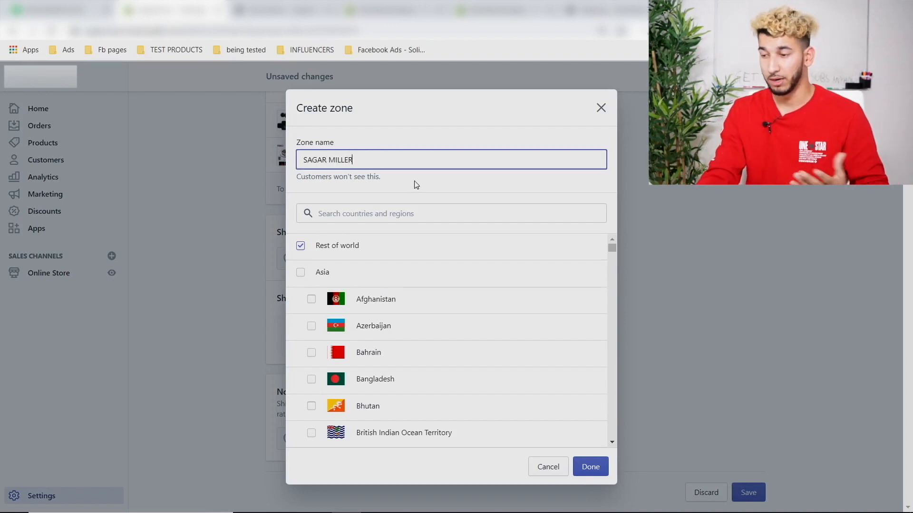
click(594, 467)
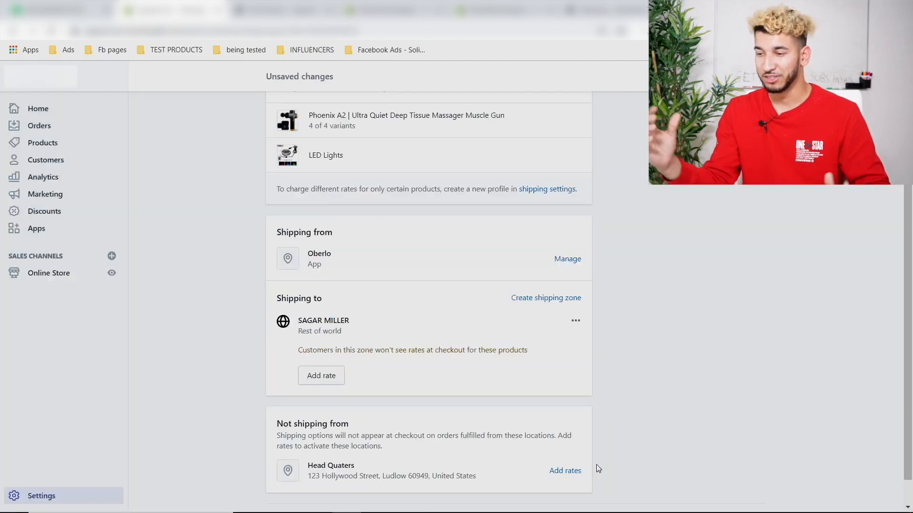
- Begin a new rate in the Rest of world zone named 'Package Shipping'
click(322, 376)
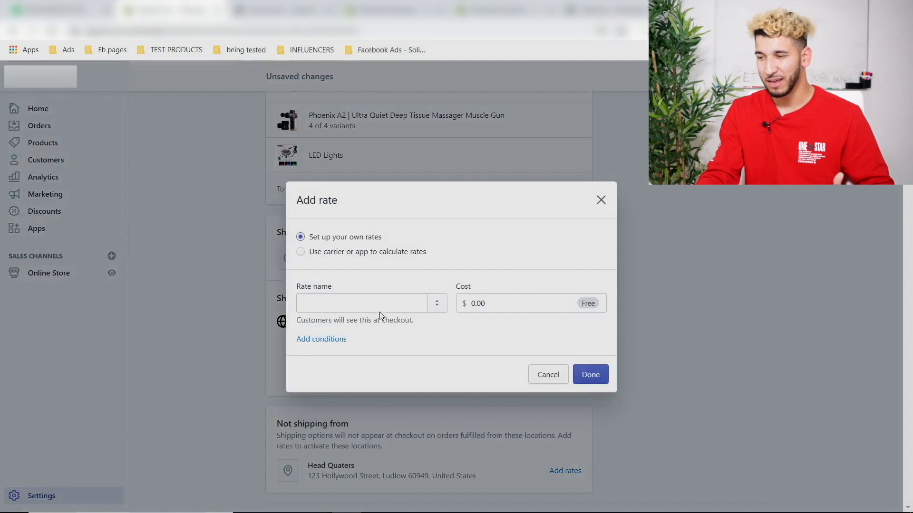
click(581, 503)
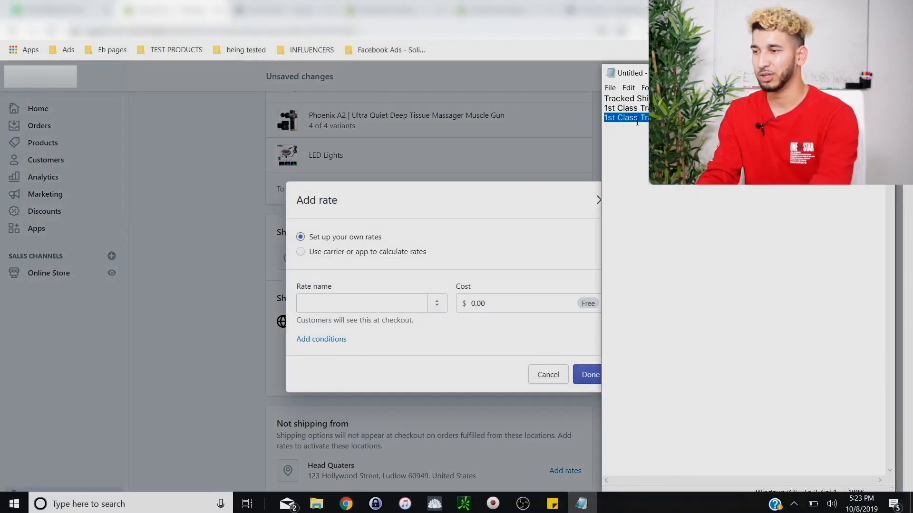
double_click(642, 99)
click(646, 99)
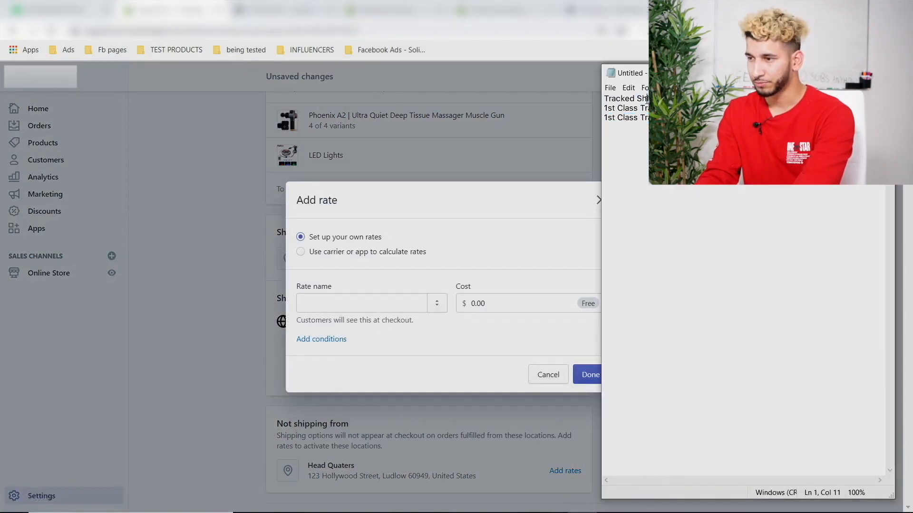
drag(673, 98, 603, 97)
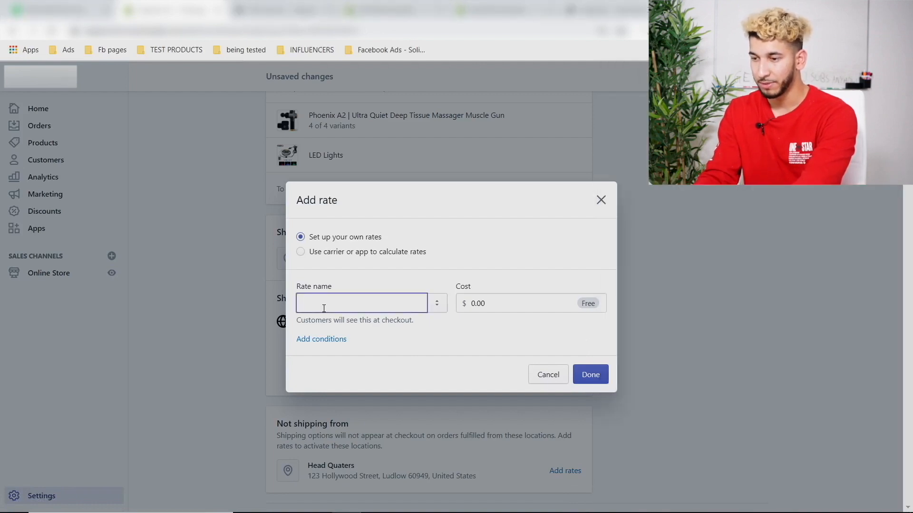
text(Package Shipping)
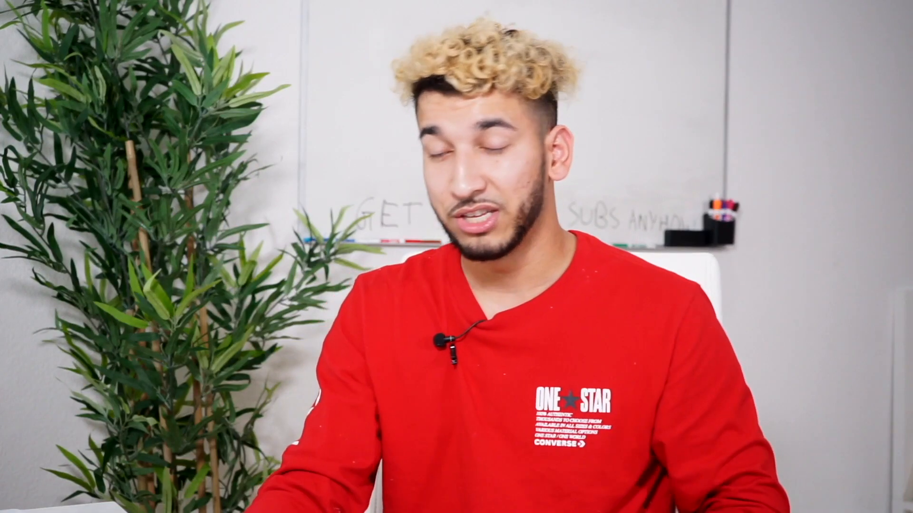